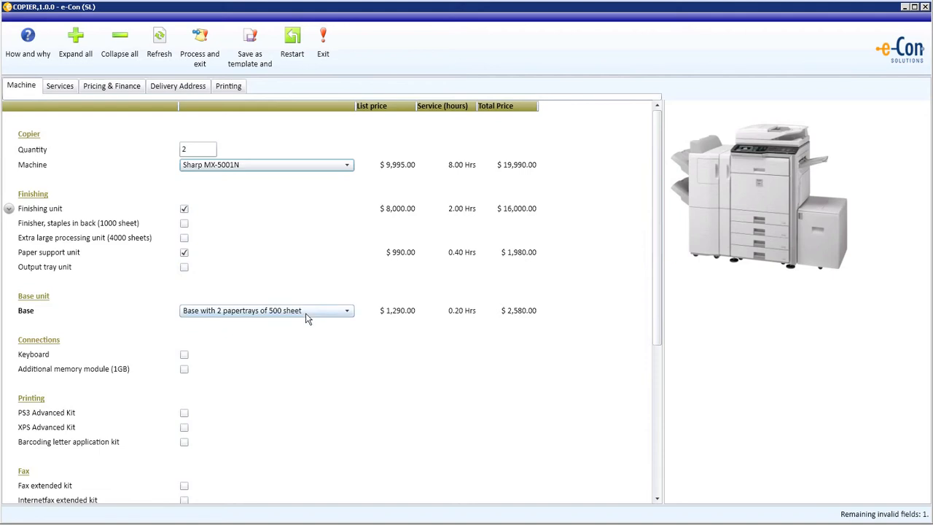
- Try the Sharp MX-7040N as the copier machine, and settle on the Sharp MX-6201N
{"action": "left_click", "coordinate": [350, 167]}
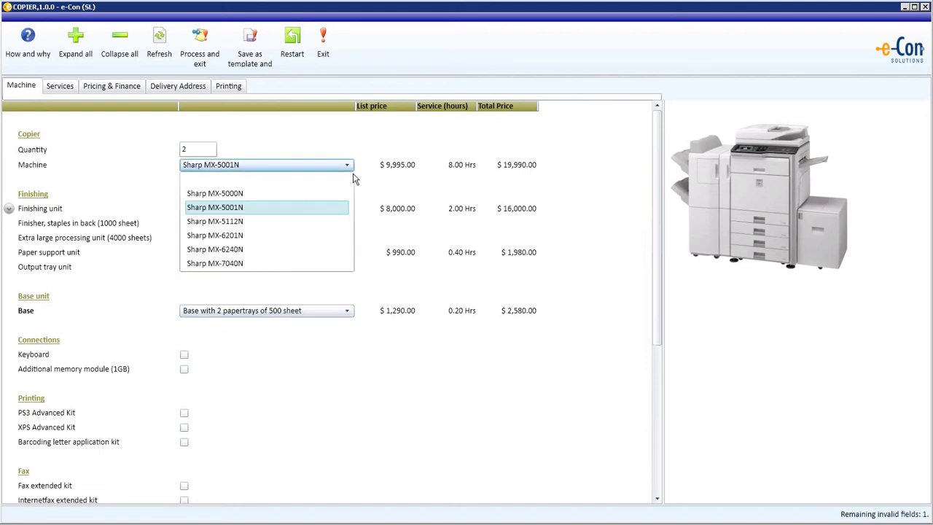
{"action": "left_click", "coordinate": [236, 264]}
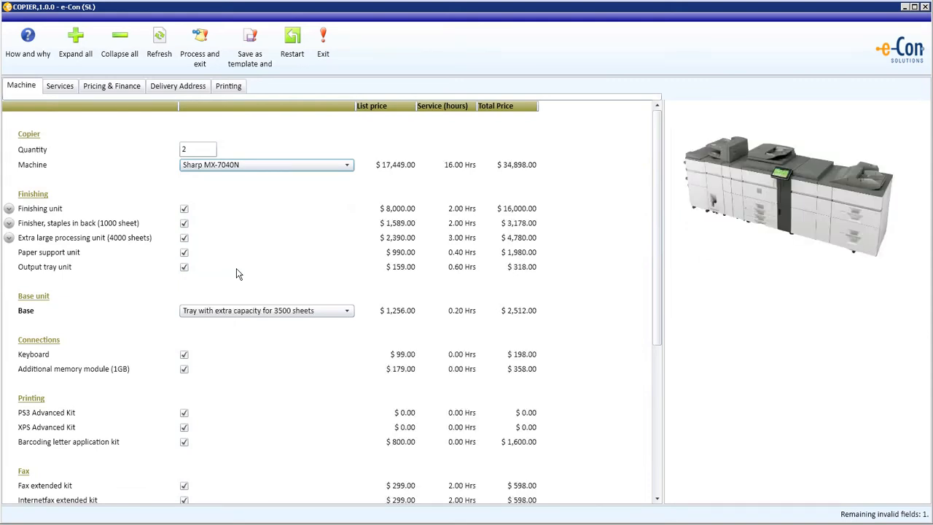
{"action": "left_click", "coordinate": [354, 169]}
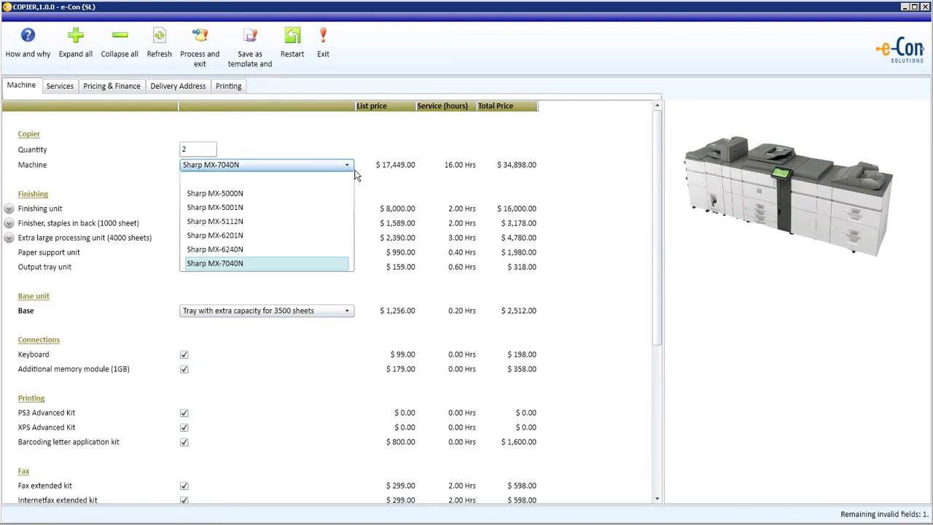
{"action": "left_click", "coordinate": [238, 242]}
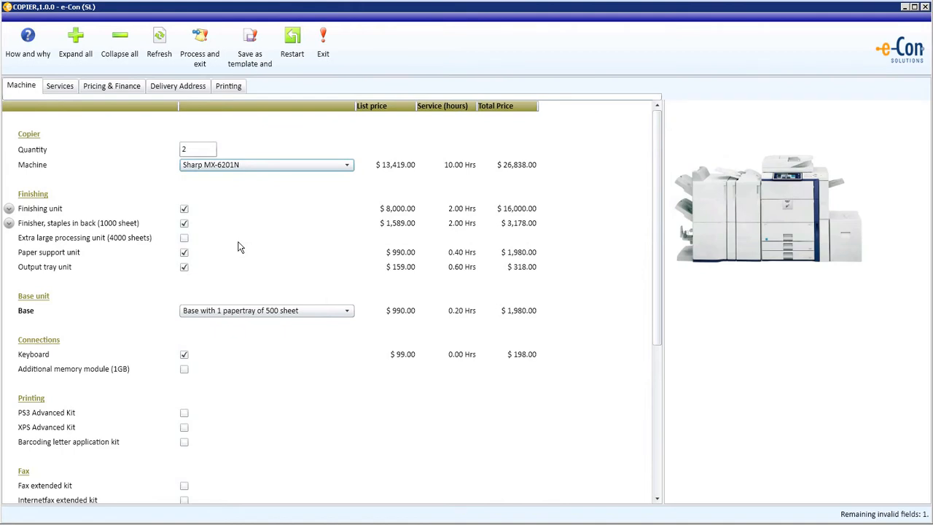
- Set the perforation units of both the finishing unit and the 1000-sheet back-staple finisher to Perforation unit 3 holes
{"action": "left_click", "coordinate": [9, 210]}
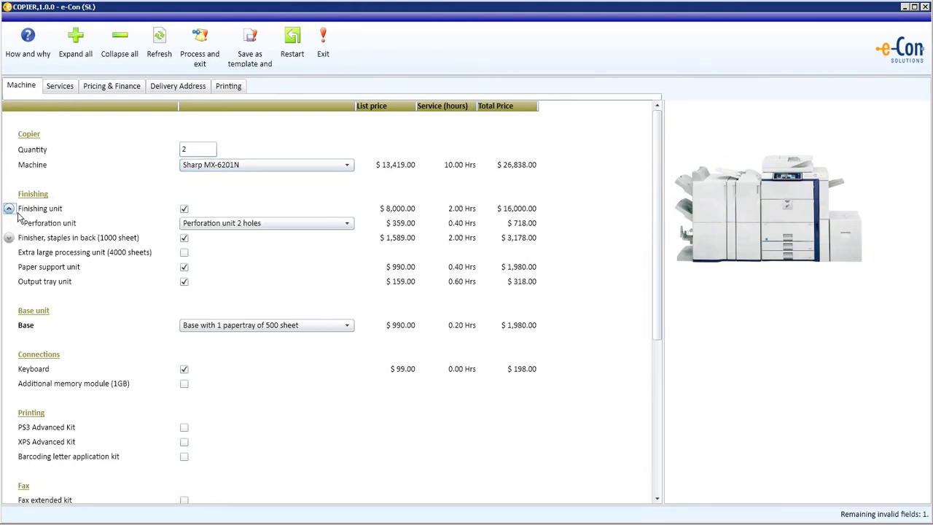
{"action": "left_click", "coordinate": [216, 226]}
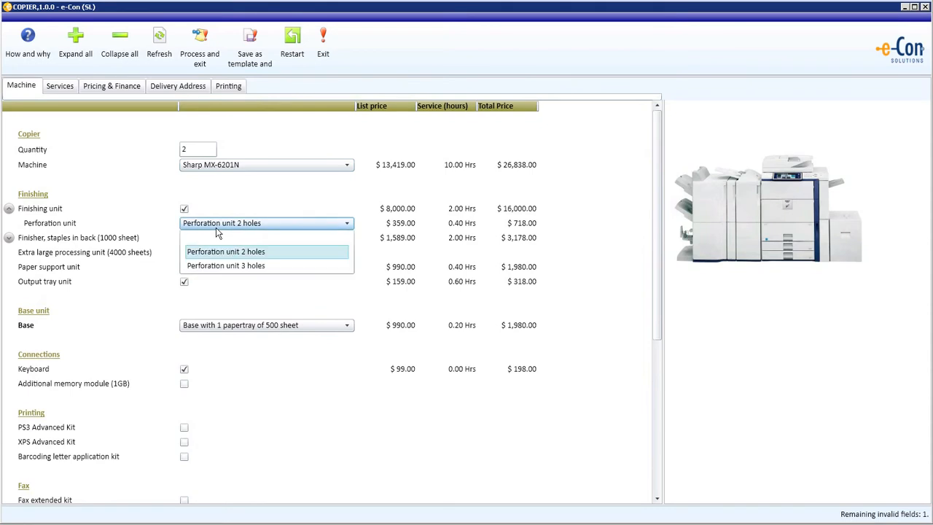
{"action": "left_click", "coordinate": [215, 267]}
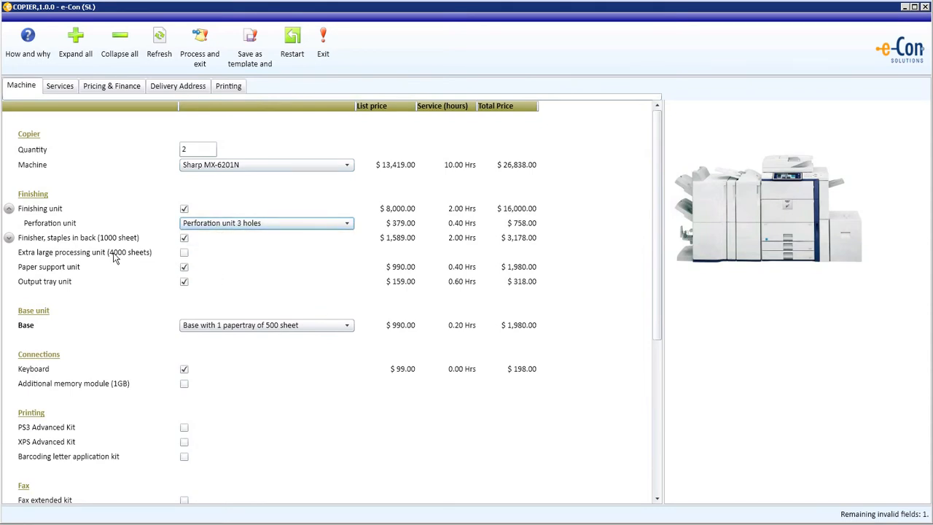
{"action": "left_click", "coordinate": [15, 242]}
{"action": "left_click", "coordinate": [218, 253]}
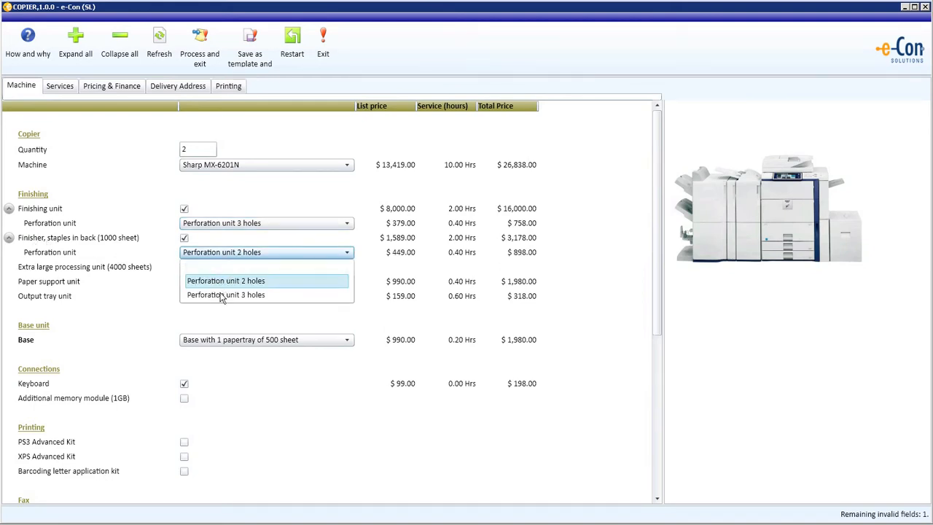
{"action": "left_click", "coordinate": [222, 295]}
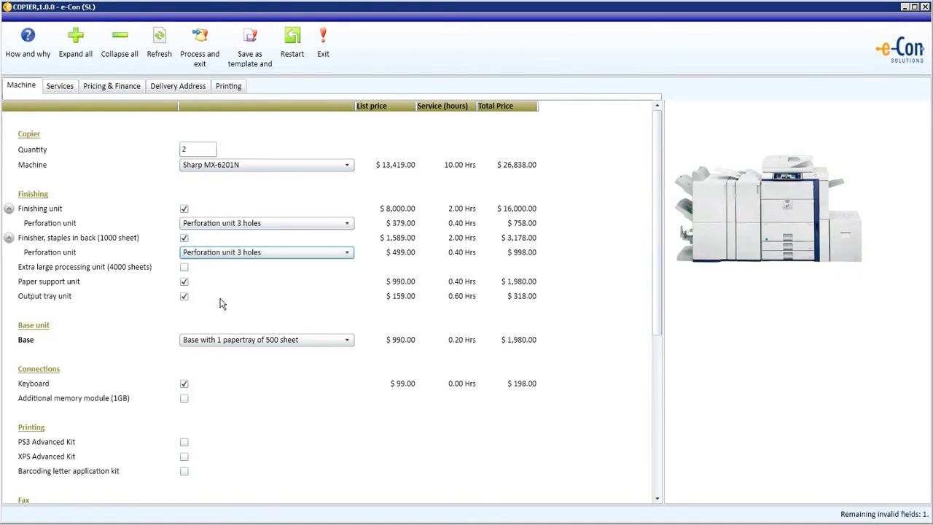
- Add the XPS Advanced Kit for printing and set the Sharpdesk licenses to 50 users
{"action": "left_click", "coordinate": [185, 457]}
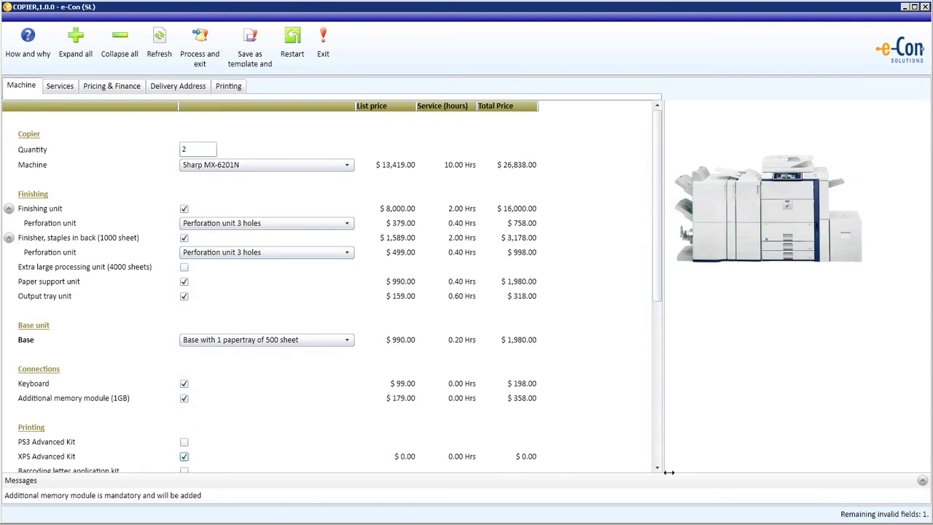
{"action": "scroll", "coordinate": [658, 470], "scroll_direction": "down", "scroll_amount": 5}
{"action": "scroll", "coordinate": [658, 470], "scroll_direction": "down", "scroll_amount": 3}
{"action": "left_click", "coordinate": [261, 386]}
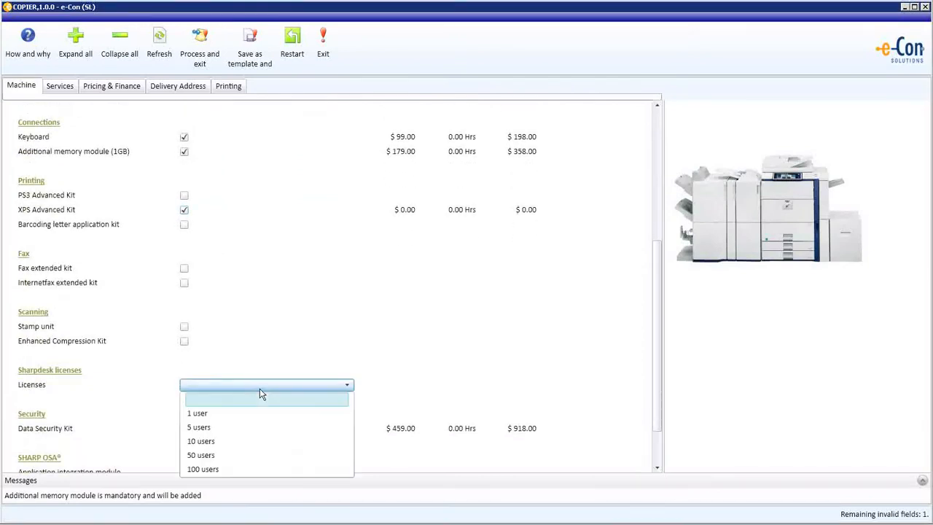
{"action": "left_click", "coordinate": [210, 456]}
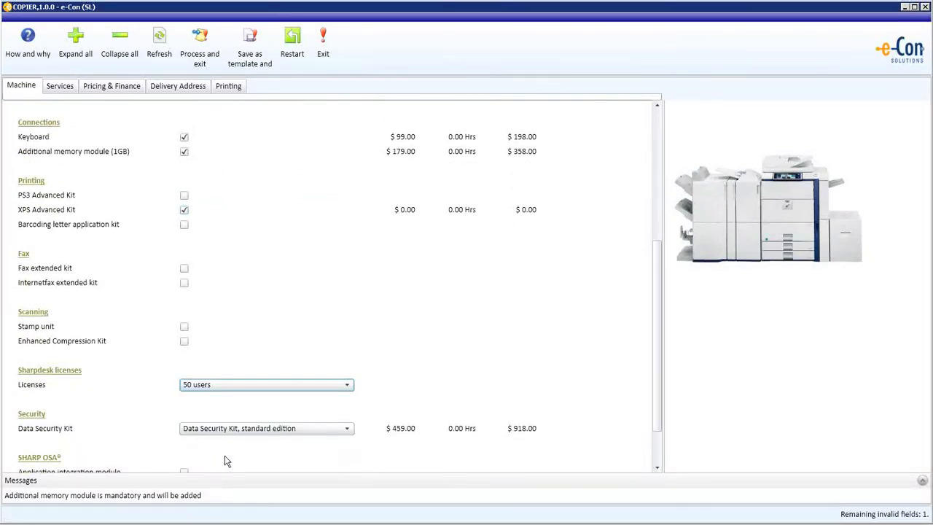
- Add the Application communication module from the SHARP OSA options
{"action": "left_click", "coordinate": [657, 499]}
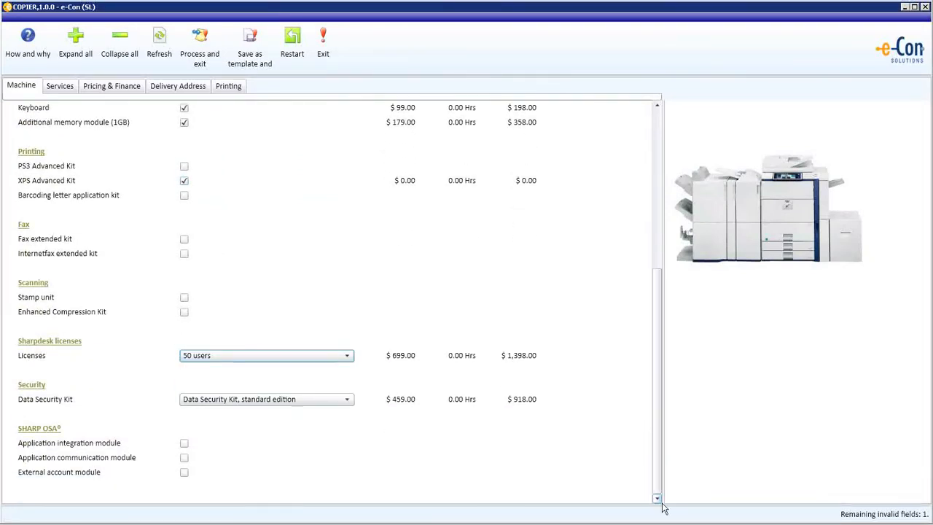
{"action": "left_click", "coordinate": [186, 459]}
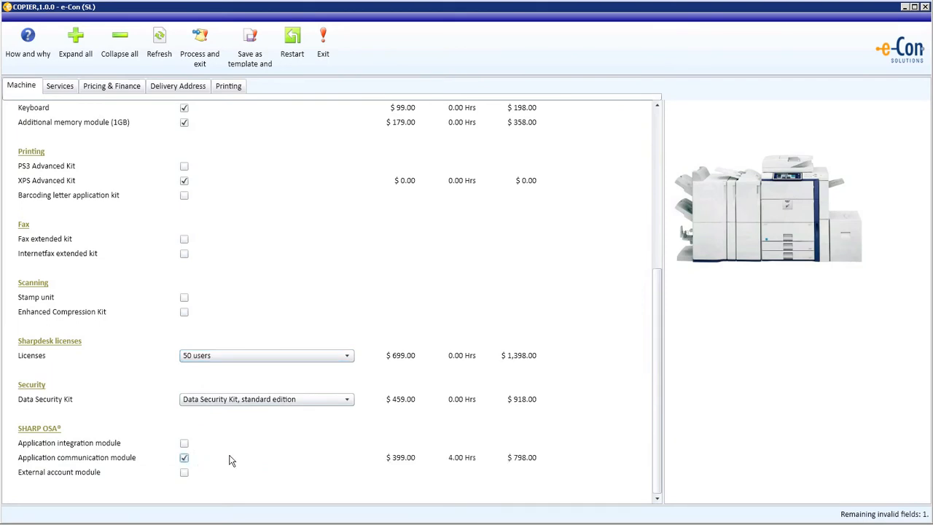
{"action": "left_click_drag", "start_coordinate": [663, 328], "coordinate": [651, 163]}
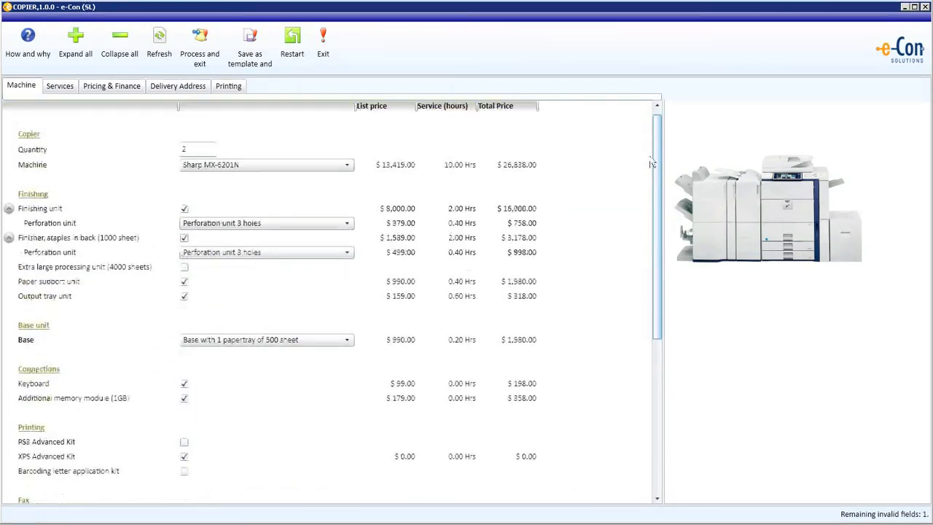
- Check the services offered for the current configuration, and add the Fax extended kit to the machine
{"action": "left_click", "coordinate": [69, 93]}
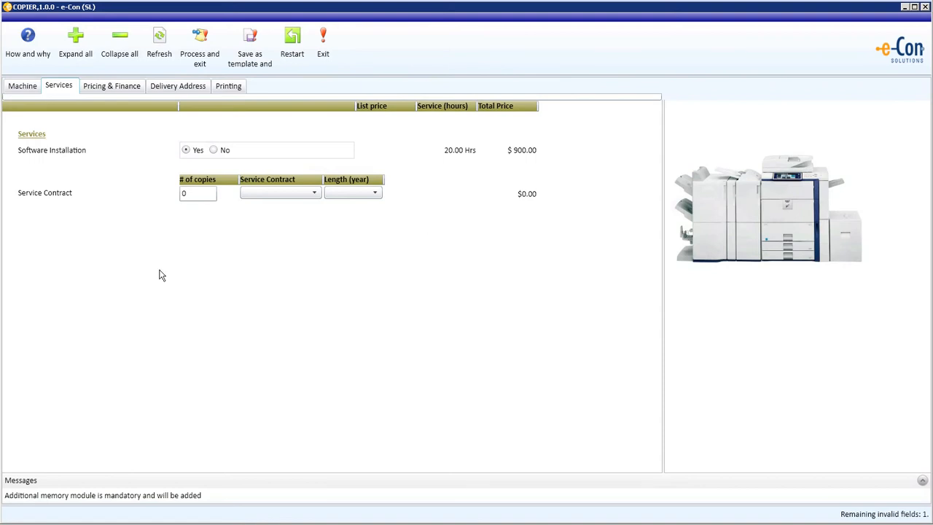
{"action": "left_click", "coordinate": [32, 93]}
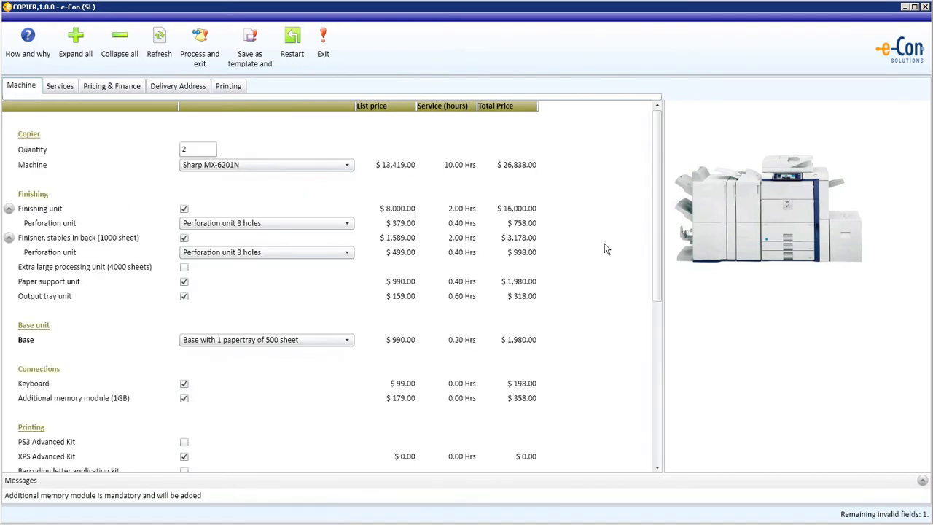
{"action": "left_click_drag", "start_coordinate": [654, 246], "coordinate": [655, 302]}
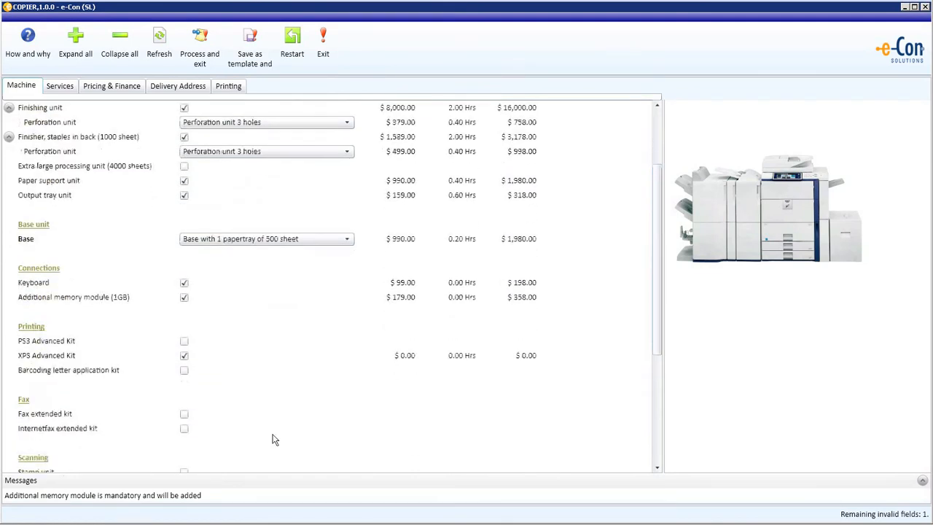
{"action": "left_click", "coordinate": [184, 414]}
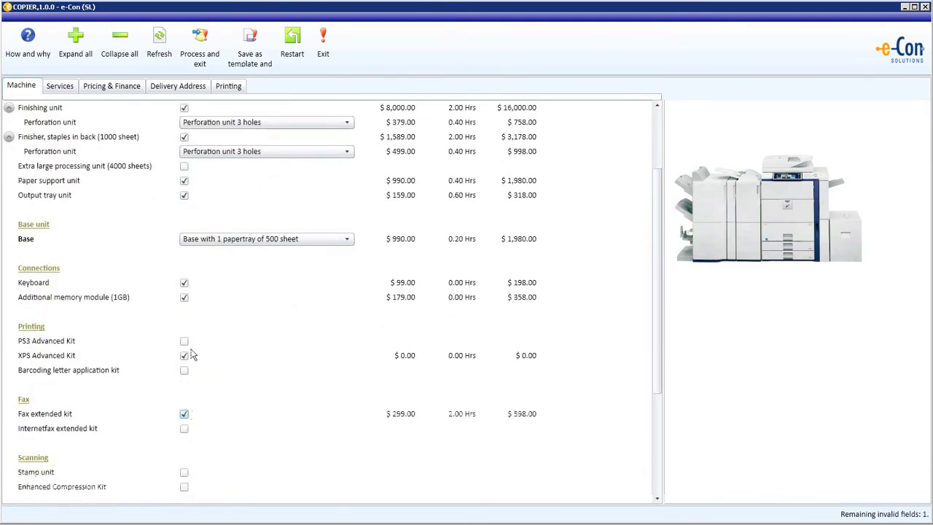
- Set up a service contract for 100000 copies with 8 hour response and a length of 3 years
{"action": "left_click", "coordinate": [60, 86]}
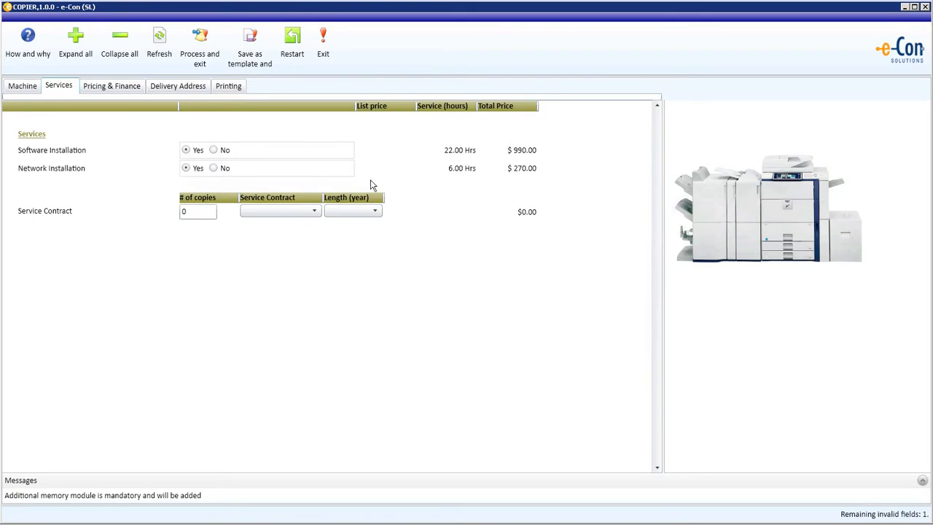
{"action": "left_click", "coordinate": [215, 170]}
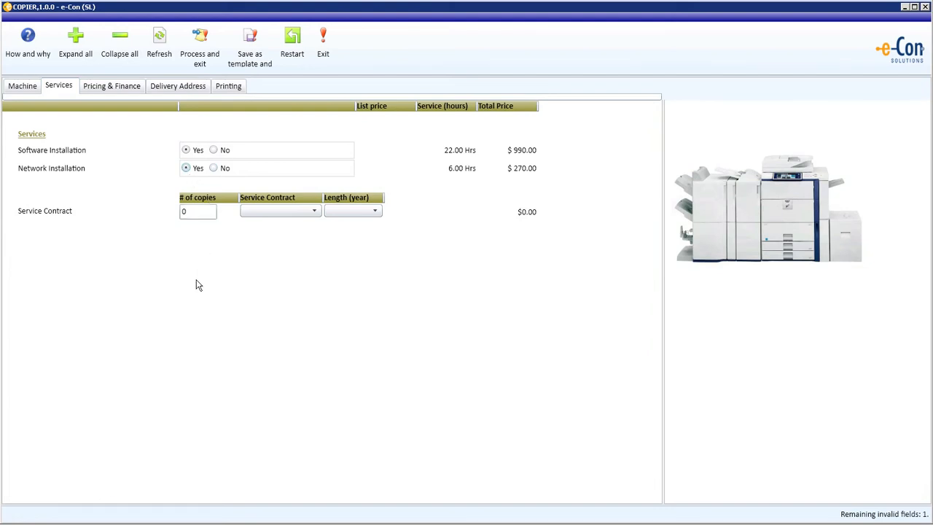
{"action": "left_click", "coordinate": [193, 210]}
{"action": "key", "text": "Tab"}
{"action": "left_click", "coordinate": [279, 216]}
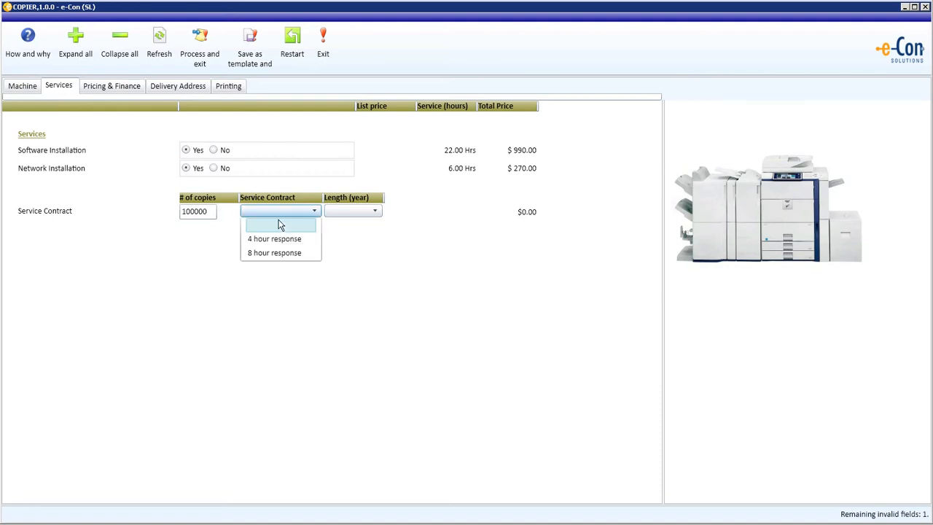
{"action": "left_click", "coordinate": [259, 255]}
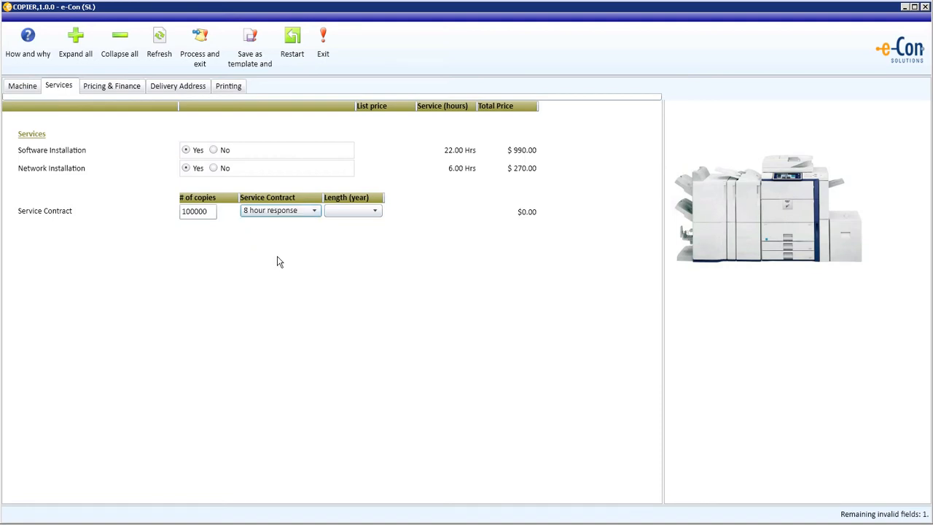
{"action": "left_click", "coordinate": [343, 214]}
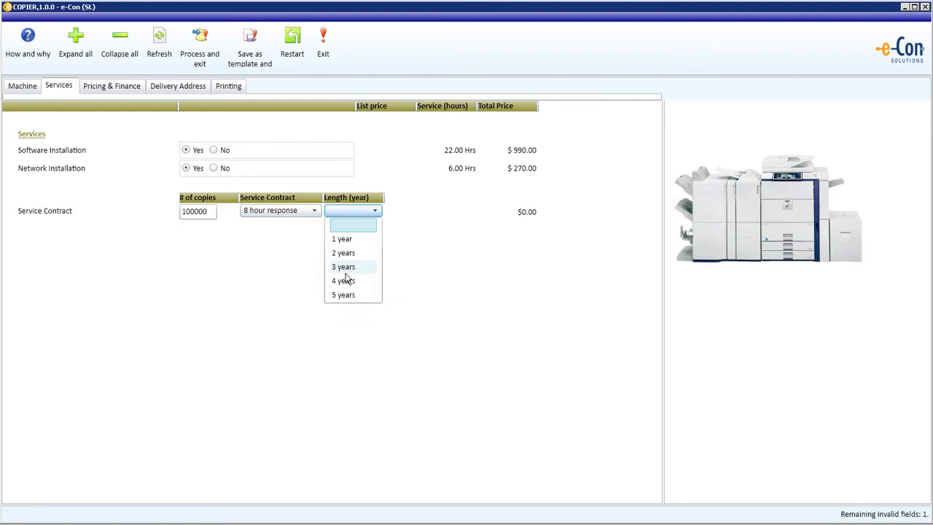
{"action": "left_click", "coordinate": [347, 268]}
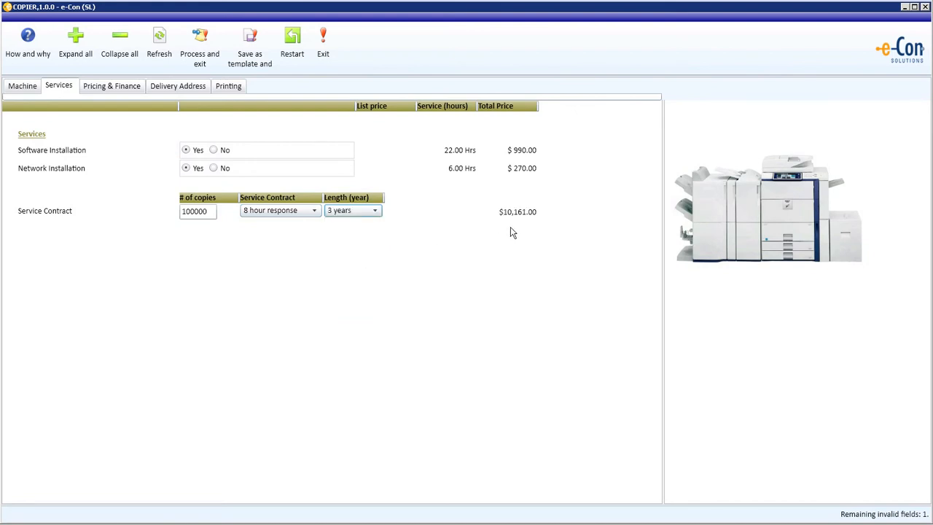
- Try the 4 hour response service contract to compare its price, and return to 8 hour response
{"action": "left_click", "coordinate": [309, 212]}
{"action": "left_click", "coordinate": [281, 239]}
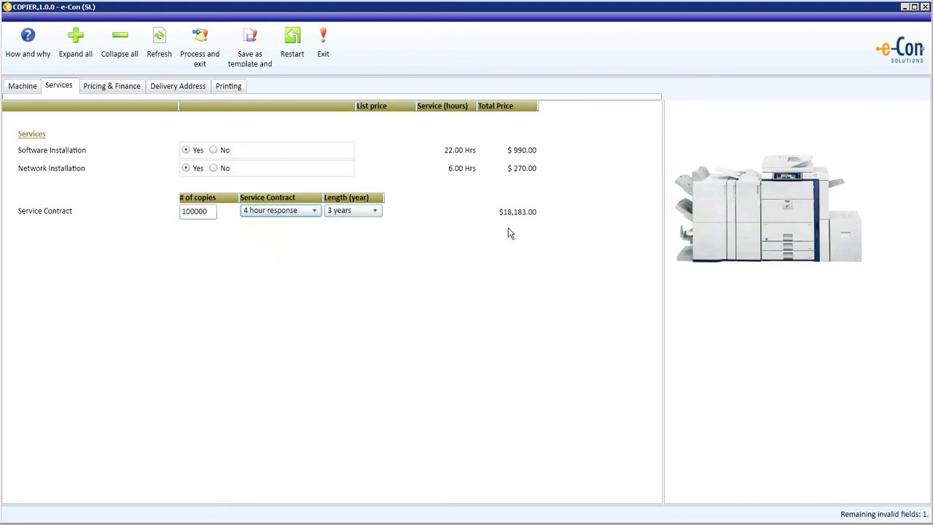
{"action": "left_click", "coordinate": [287, 217]}
{"action": "left_click", "coordinate": [268, 253]}
- Apply a 10% discount to the quote's sub amount in the pricing section
{"action": "left_click", "coordinate": [126, 92]}
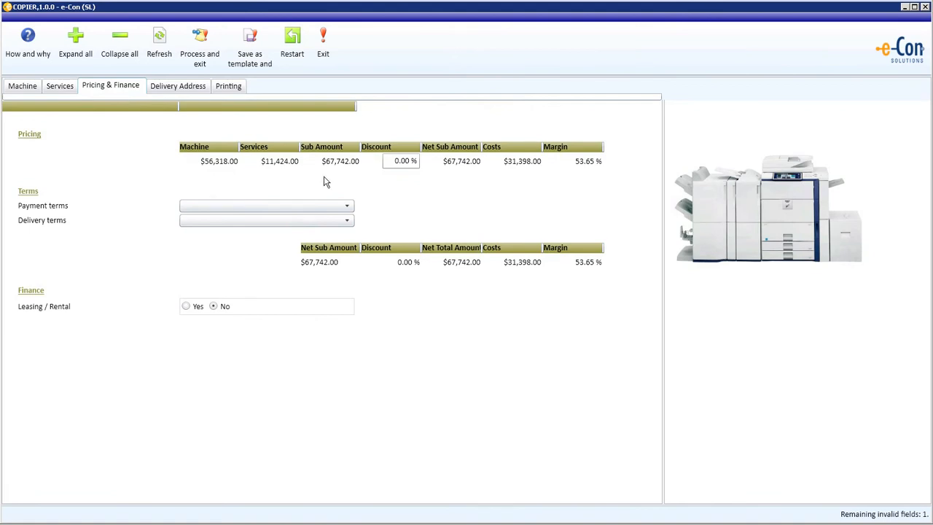
{"action": "left_click", "coordinate": [404, 163]}
{"action": "type", "text": "10"}
{"action": "key", "text": "Tab"}
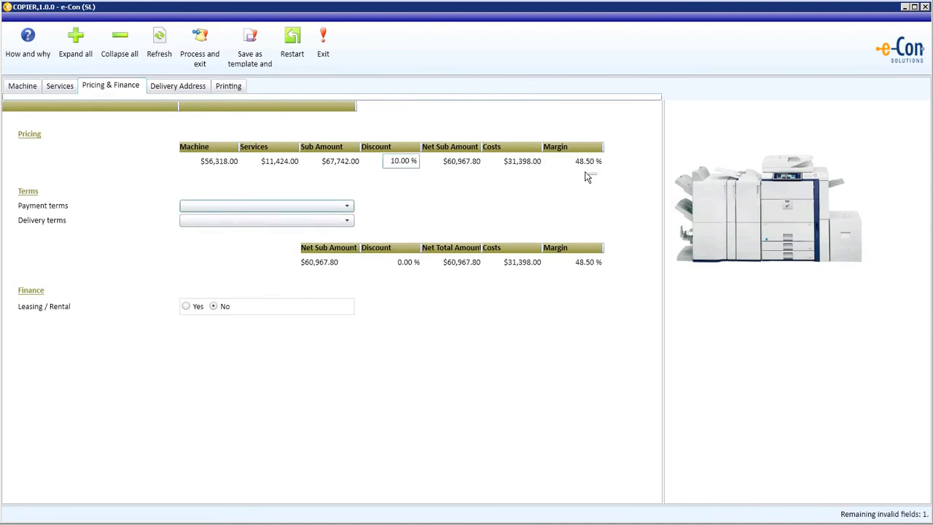
- Set the payment terms to Pre paid (3%) and the delivery terms to Pickup
{"action": "left_click", "coordinate": [288, 210]}
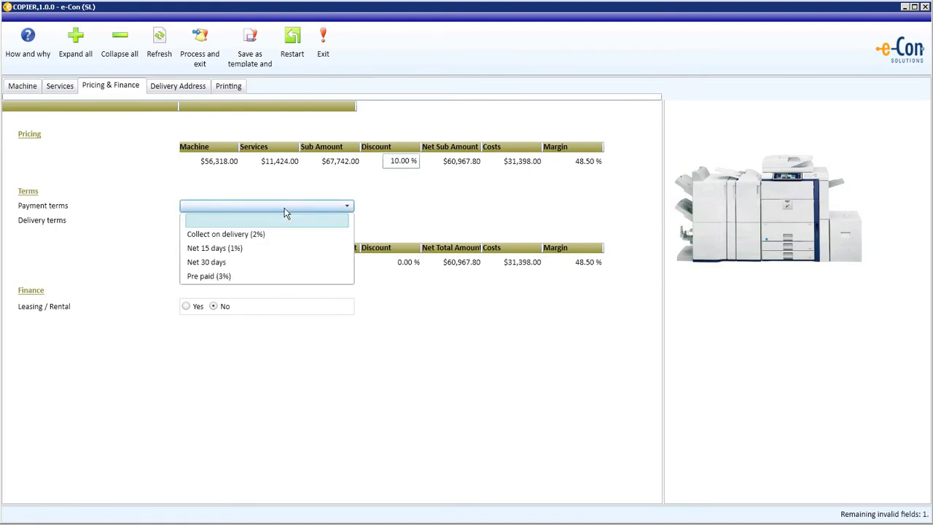
{"action": "left_click", "coordinate": [222, 276]}
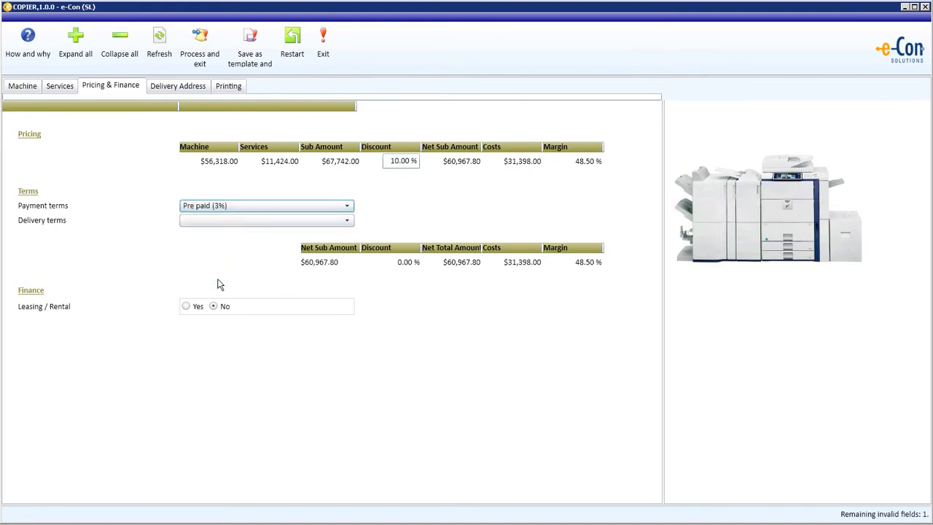
{"action": "left_click", "coordinate": [268, 222]}
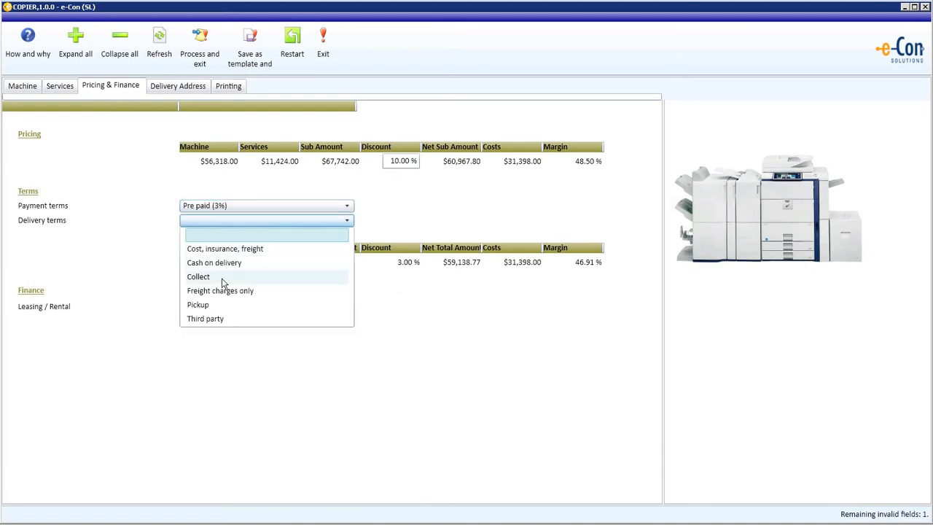
{"action": "left_click", "coordinate": [209, 308]}
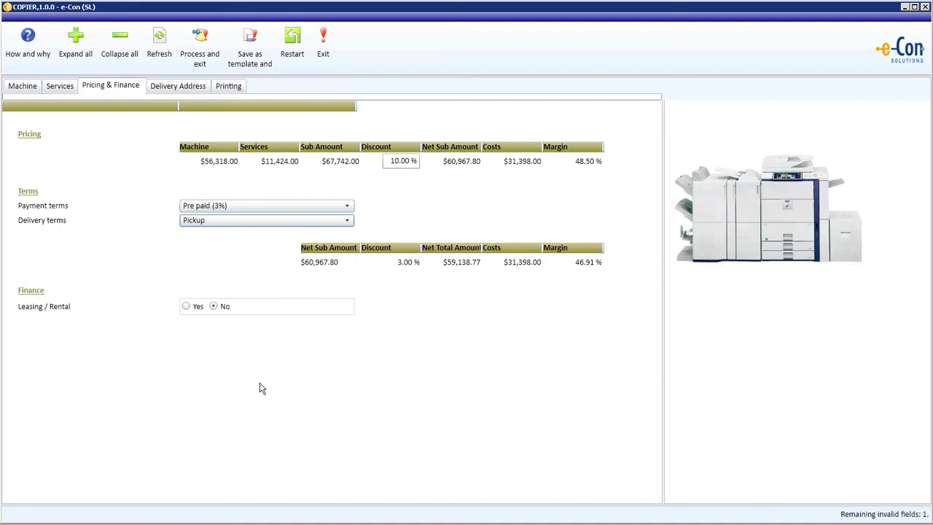
- Enable leasing / rental financing and set its interest to 6.3%
{"action": "left_click", "coordinate": [193, 311]}
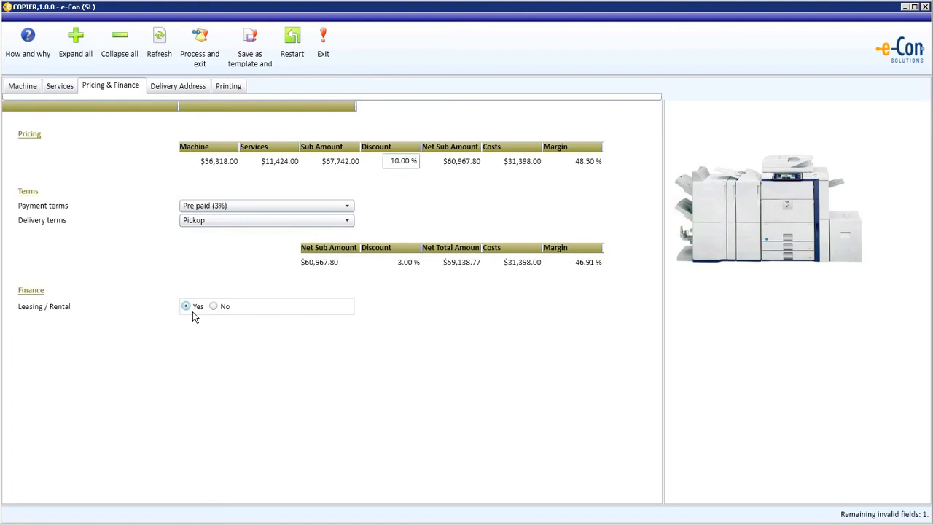
{"action": "left_click", "coordinate": [210, 328]}
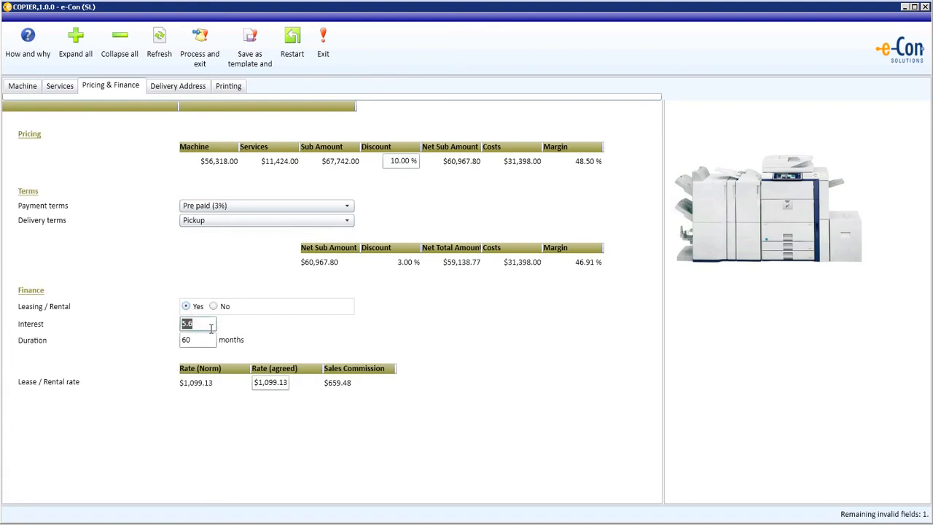
{"action": "type", "text": "6.3"}
{"action": "key", "text": "Tab"}
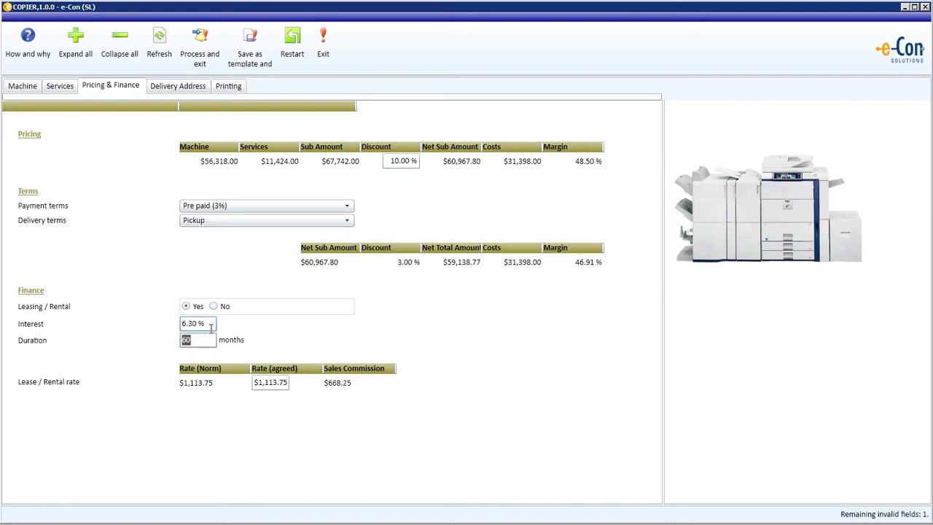
- Try to set the lease duration to more than 72 months
{"action": "type", "text": "10."}
{"action": "type", "text": "00"}
{"action": "key", "text": "Tab"}
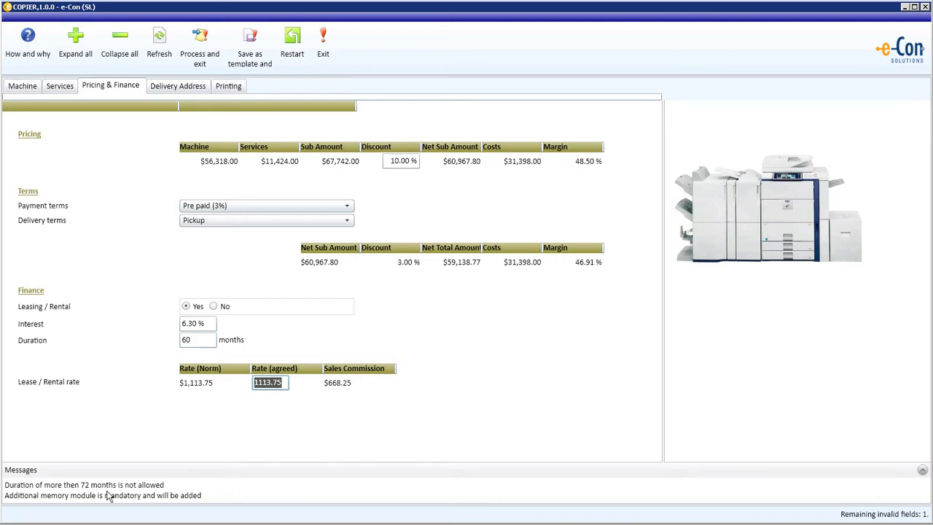
- Set the lease duration to 72 months and the agreed lease / rental rate to $940
{"action": "double_click", "coordinate": [198, 342]}
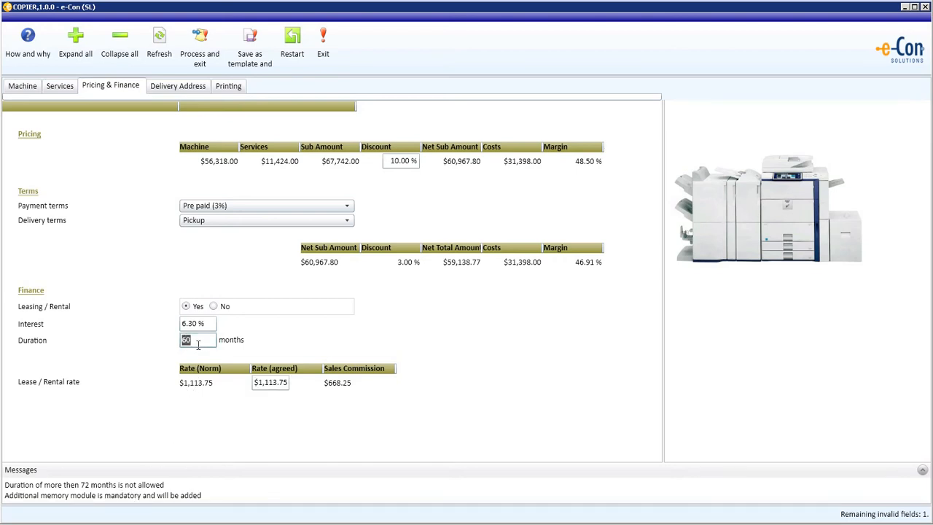
{"action": "type", "text": "72"}
{"action": "key", "text": "Tab"}
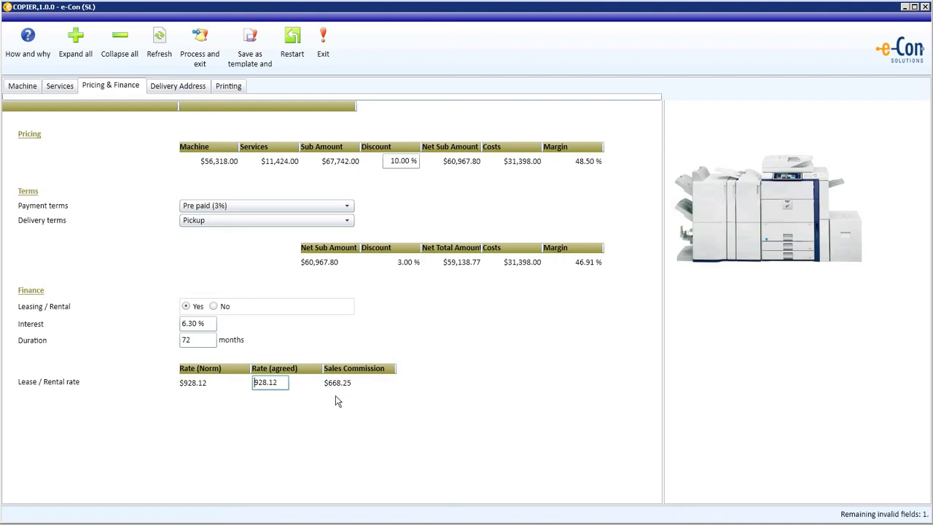
{"action": "left_click_drag", "start_coordinate": [286, 388], "coordinate": [242, 392]}
{"action": "type", "text": "940"}
{"action": "key", "text": "Tab"}
- Select the existing customer London Candoxy Storage Campus as the bill-to customer for the invoice address
{"action": "left_click", "coordinate": [180, 92]}
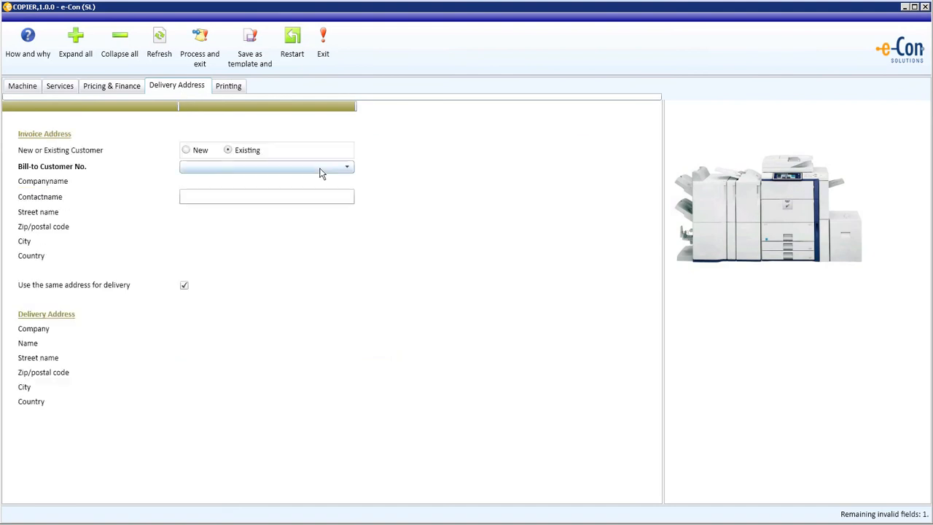
{"action": "left_click", "coordinate": [320, 167]}
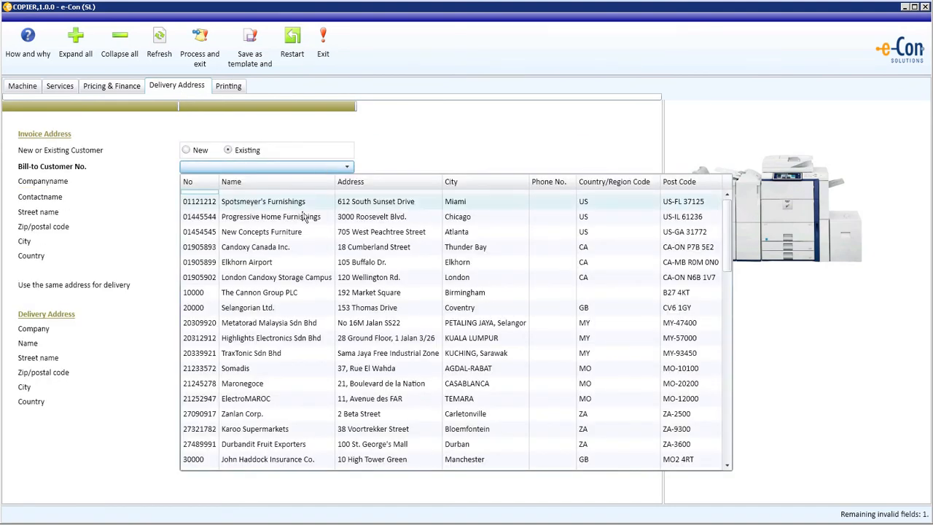
{"action": "left_click", "coordinate": [281, 284]}
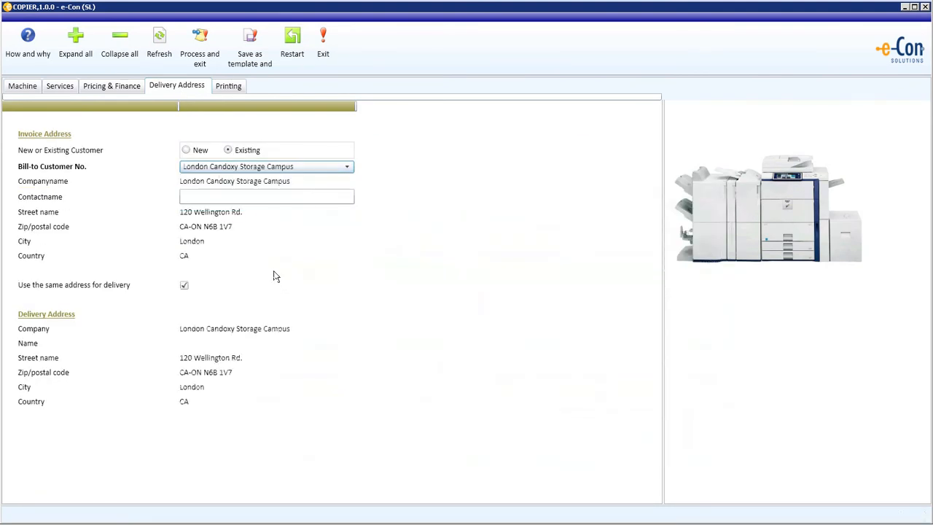
- Switch the invoice address to a new customer and enter Canon as the company name
{"action": "left_click", "coordinate": [186, 150]}
{"action": "left_click", "coordinate": [207, 169]}
{"action": "type", "text": "Ca"}
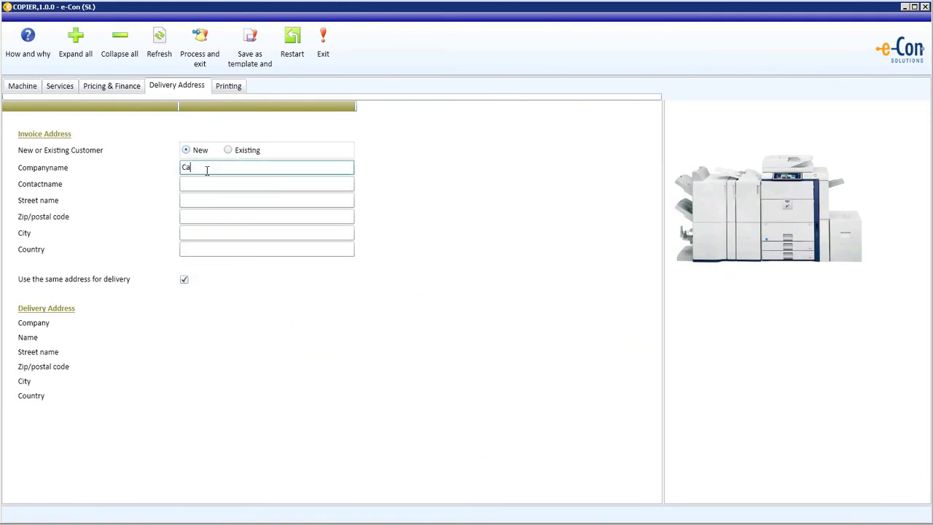
{"action": "type", "text": "non"}
{"action": "key", "text": "Tab"}
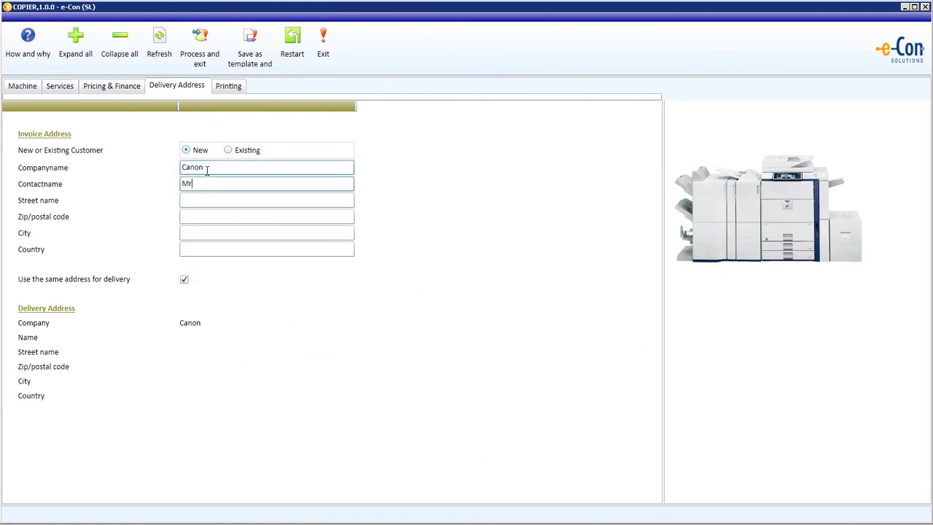
- Fill in the new customer's contact name and street name, and set the invoice city to London
{"action": "type", "text": "Mr. X"}
{"action": "key", "text": "Tab"}
{"action": "type", "text": "xx"}
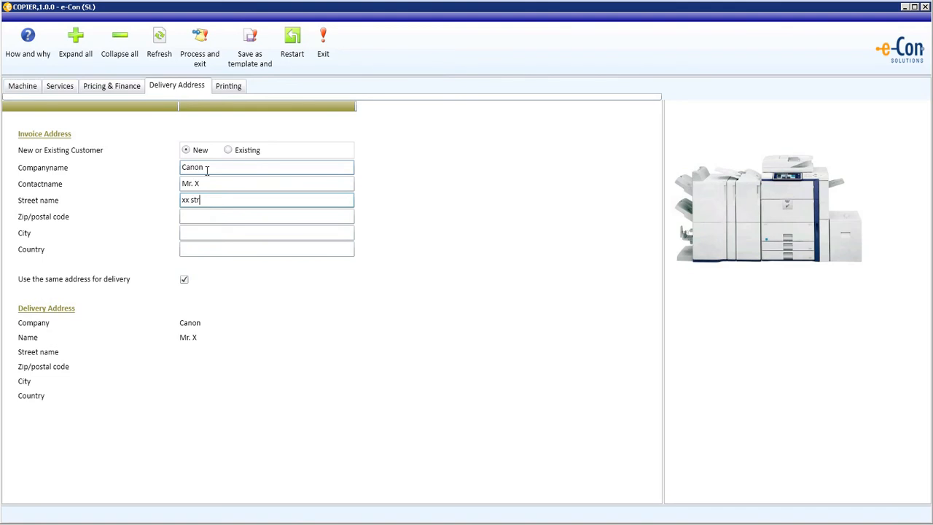
{"action": "type", "text": " street"}
{"action": "key", "text": "Tab"}
{"action": "key", "text": "Tab"}
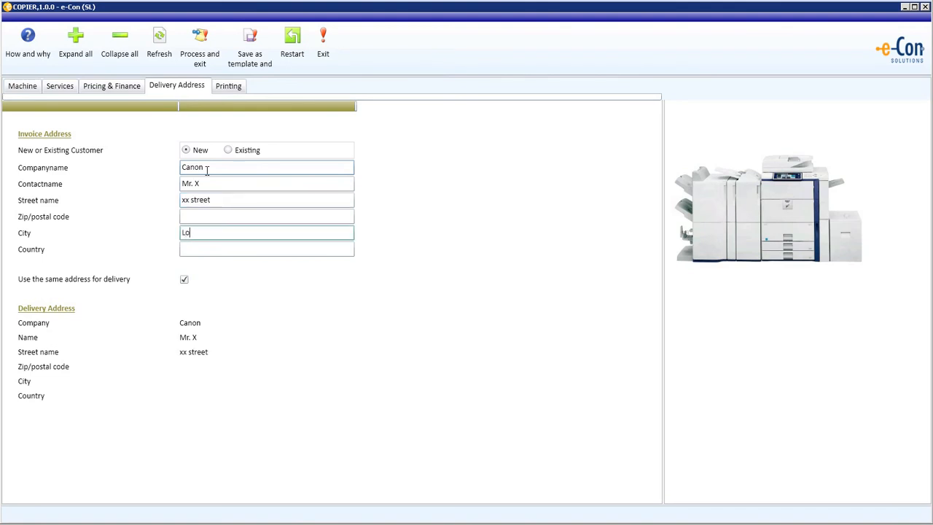
{"action": "type", "text": "London"}
{"action": "key", "text": "Tab"}
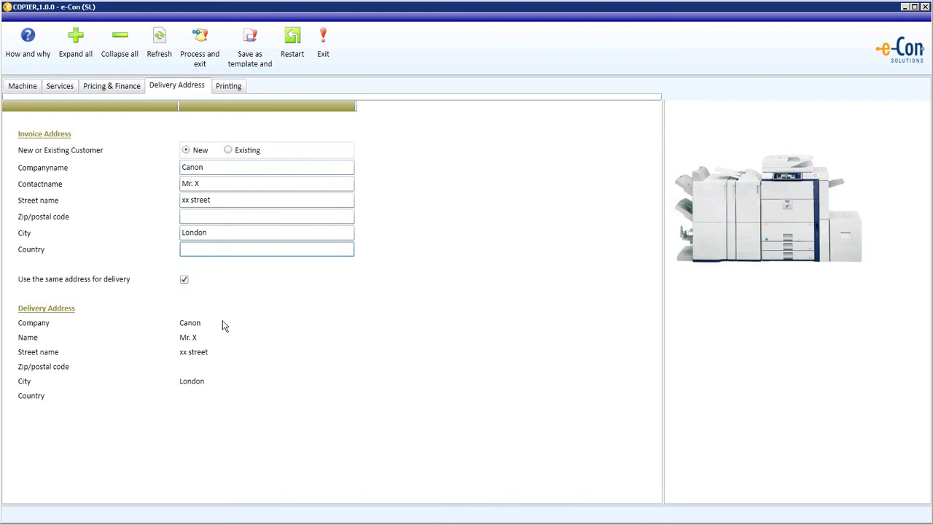
- Use a separate delivery address, entering "Canoc Japan" as the company and filling in its street name
{"action": "left_click", "coordinate": [187, 285]}
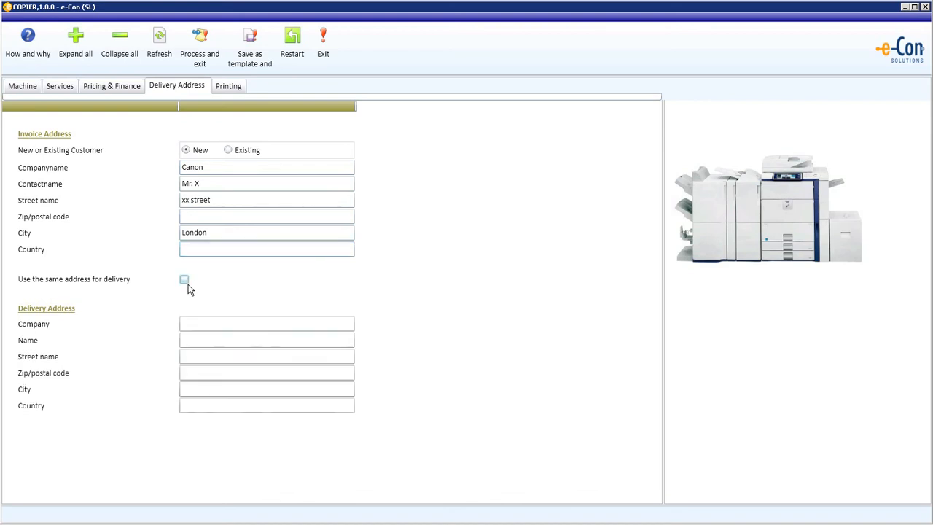
{"action": "left_click", "coordinate": [191, 325]}
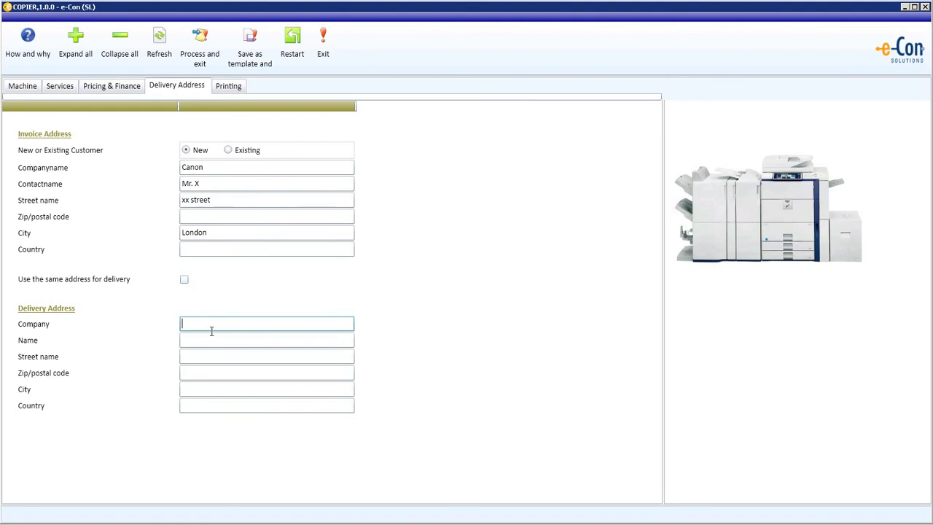
{"action": "type", "text": "Canoc"}
{"action": "key", "text": "Tab"}
{"action": "key", "text": "Tab"}
{"action": "type", "text": "yy"}
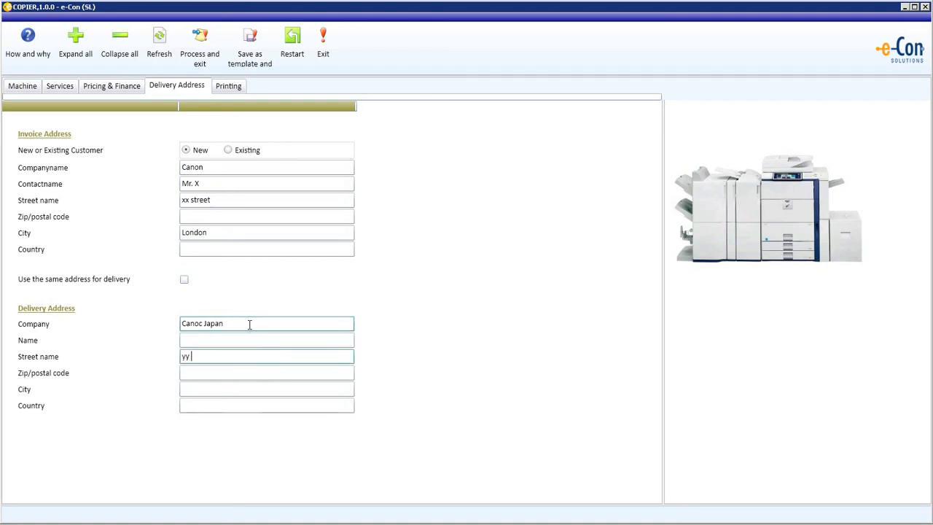
{"action": "type", "text": " street"}
{"action": "key", "text": "Tab"}
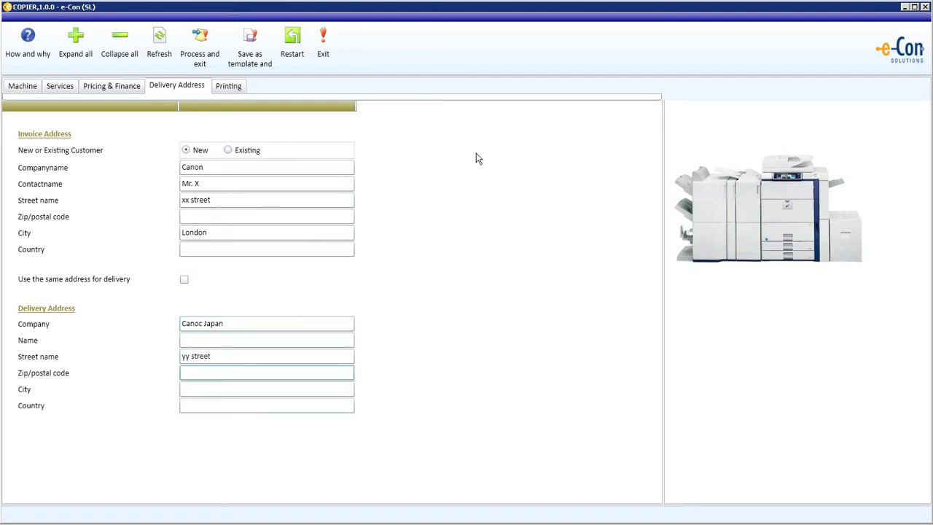
- Print the Service Agreement document, look through the generated PDF and close it
{"action": "left_click", "coordinate": [229, 87]}
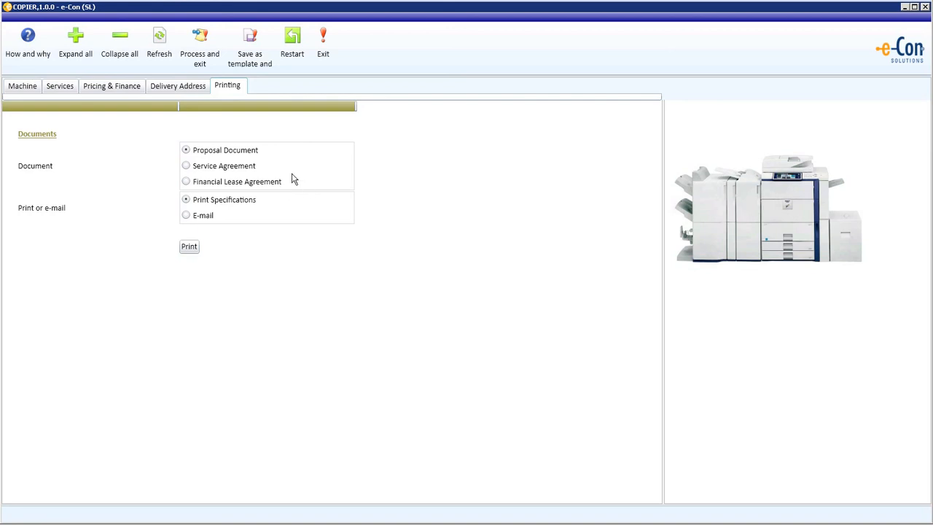
{"action": "left_click", "coordinate": [188, 168]}
{"action": "left_click", "coordinate": [191, 248]}
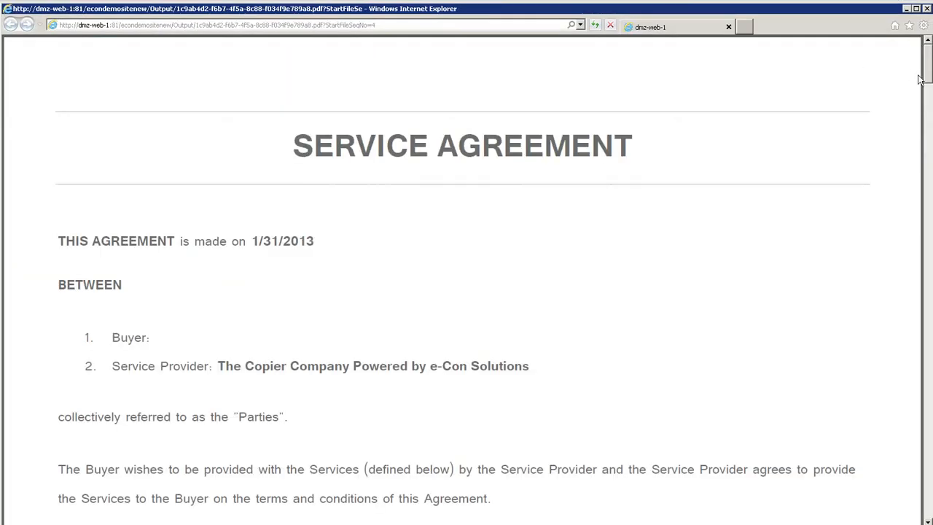
{"action": "mouse_move", "coordinate": [928, 73]}
{"action": "left_mouse_down"}
{"action": "mouse_move", "coordinate": [927, 120]}
{"action": "mouse_move", "coordinate": [904, 146]}
{"action": "mouse_move", "coordinate": [911, 180]}
{"action": "mouse_move", "coordinate": [895, 229]}
{"action": "mouse_move", "coordinate": [873, 487]}
{"action": "left_mouse_up"}
{"action": "left_click", "coordinate": [925, 8]}
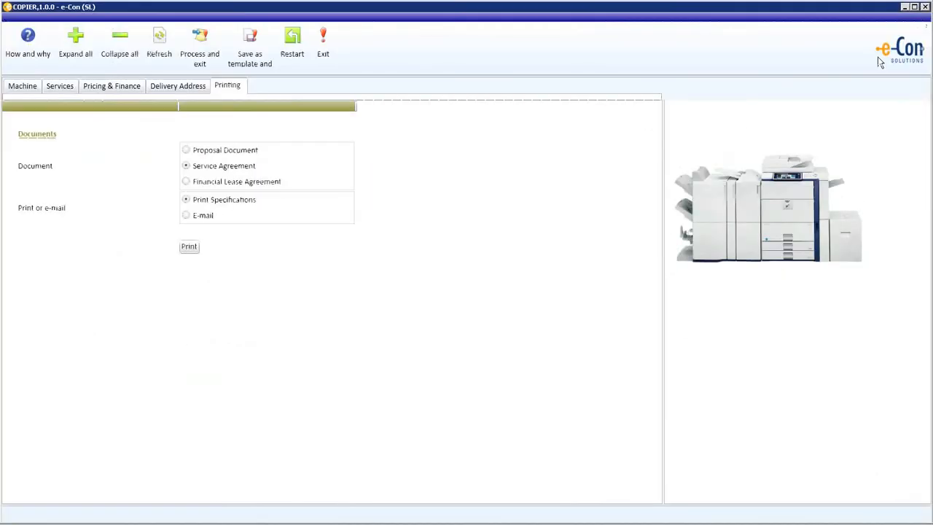
- Choose e-mail as the delivery method for the Service Agreement and begin filling in the recipient field
{"action": "left_click", "coordinate": [211, 217]}
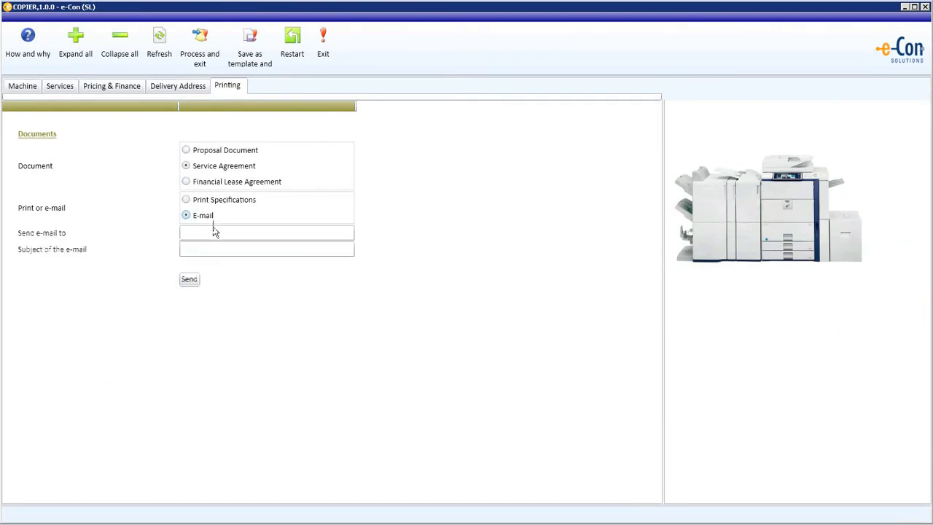
{"action": "left_click", "coordinate": [201, 251]}
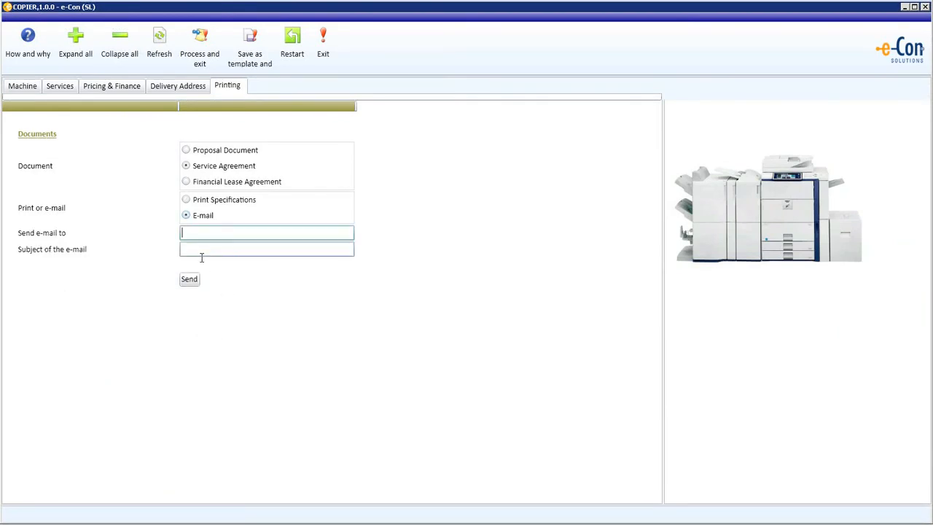